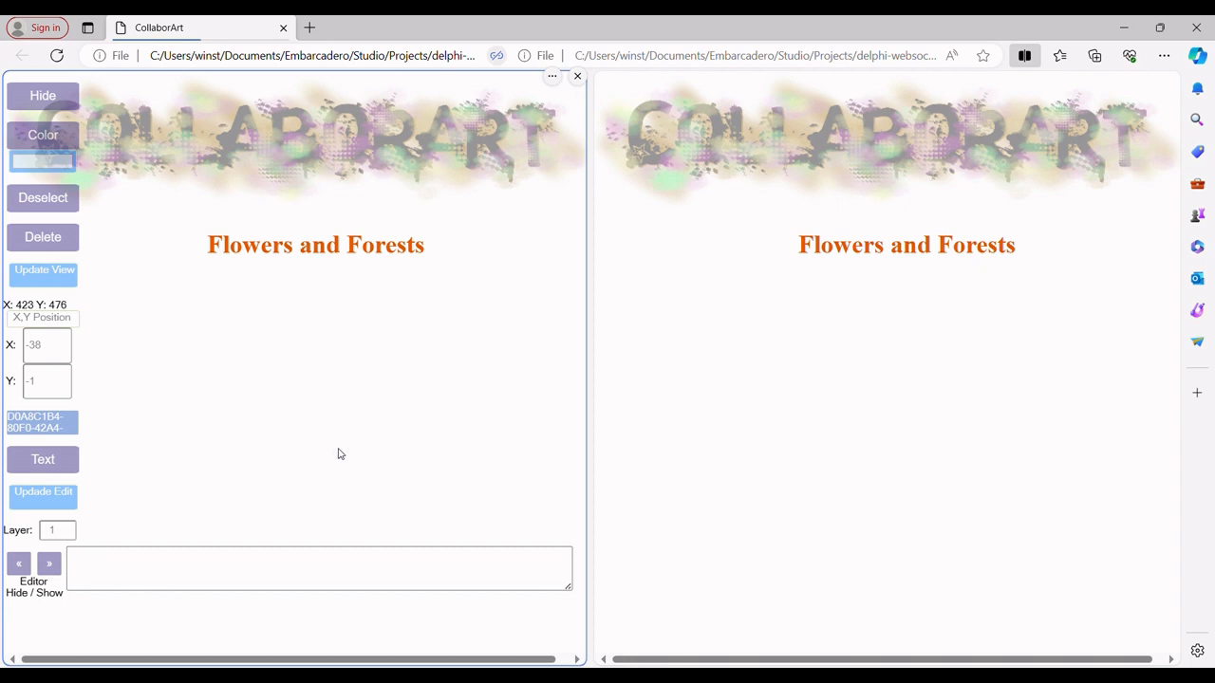
Create a new 'text in' text element by replacing the heading's HTML with 'text in'.
click(288, 255)
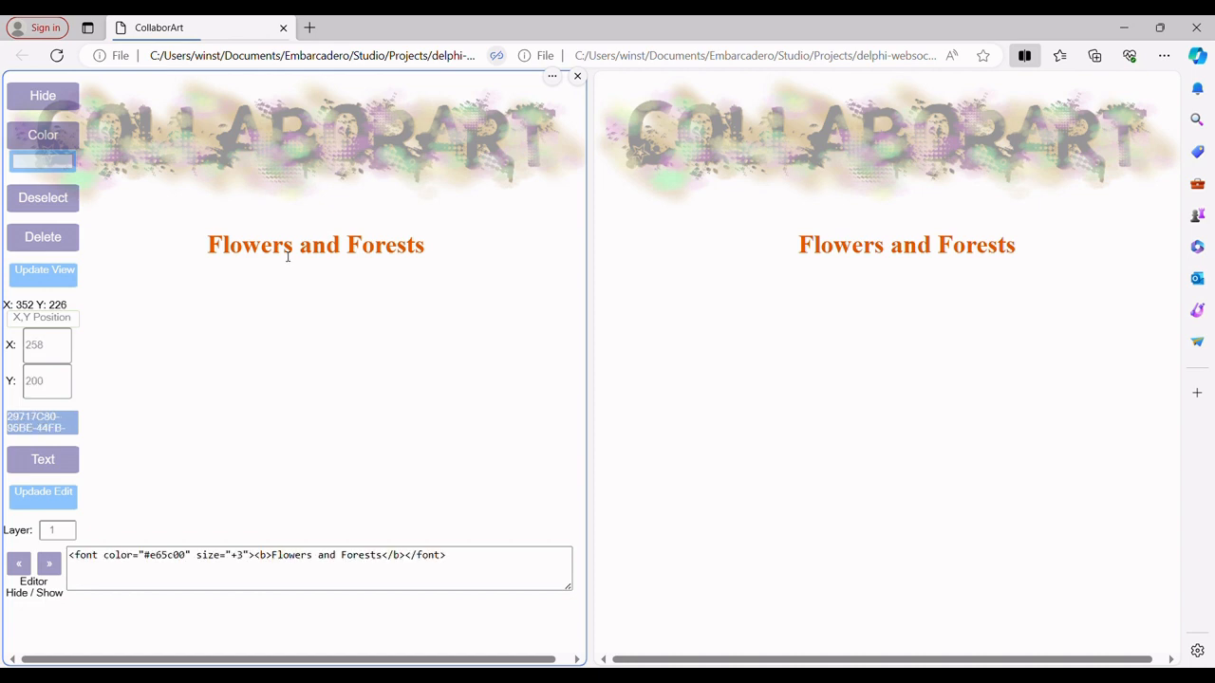
click(255, 559)
key(ctrl+a)
text(te)
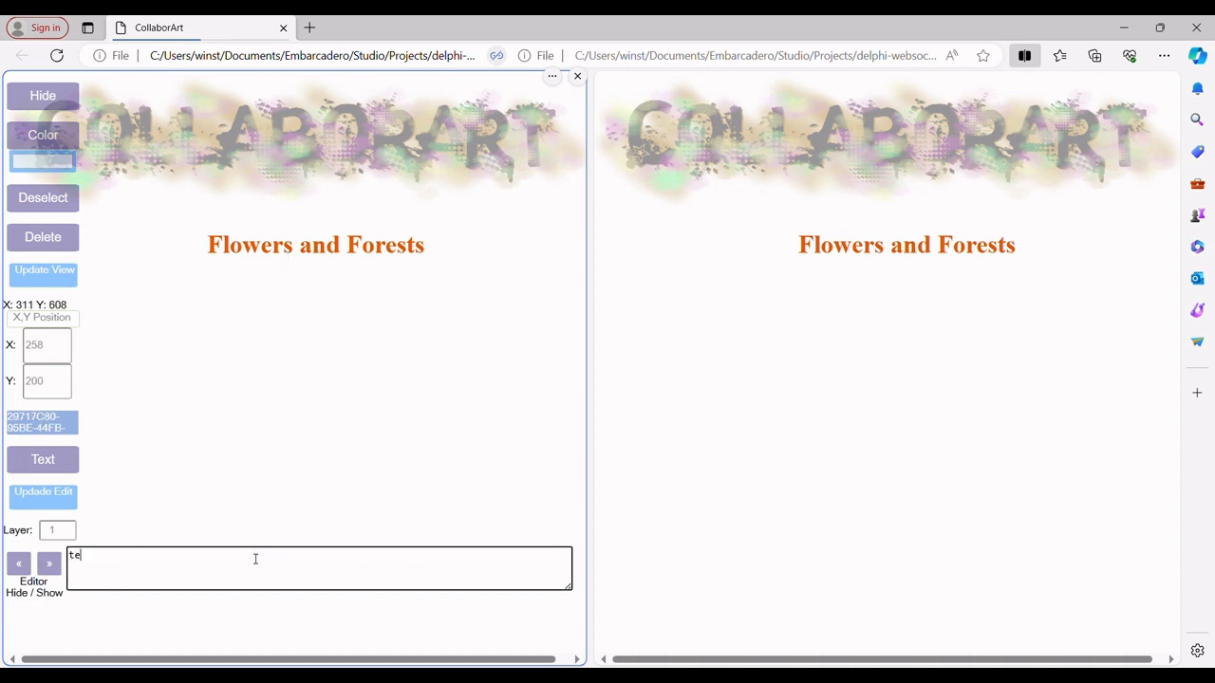
text(xt in)
click(50, 105)
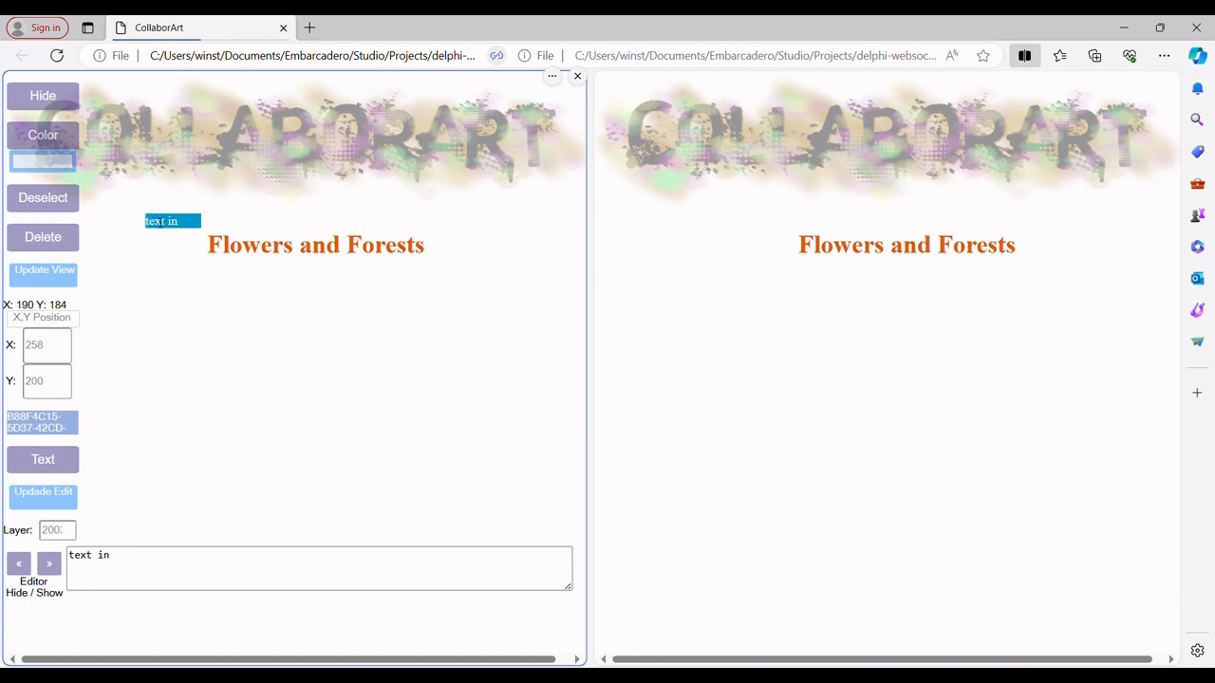
Move the Flowers and Forests heading down and place the 'text in' label below it.
drag(275, 247, 372, 505)
click(181, 224)
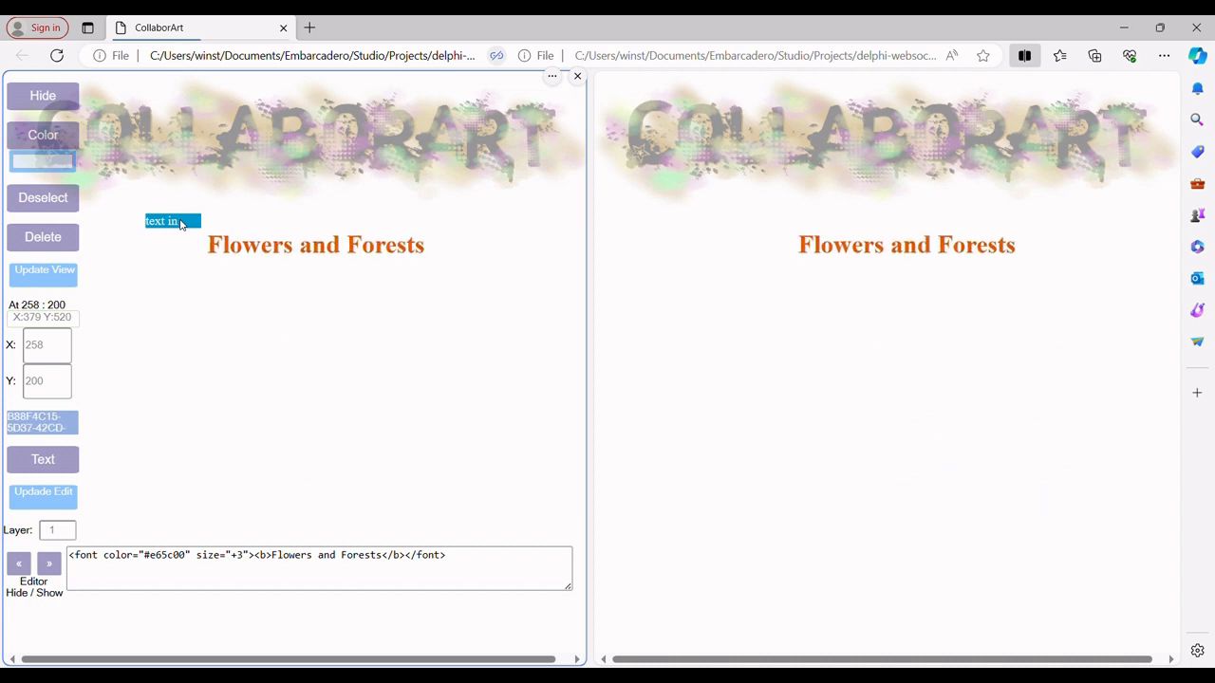
drag(181, 224, 306, 218)
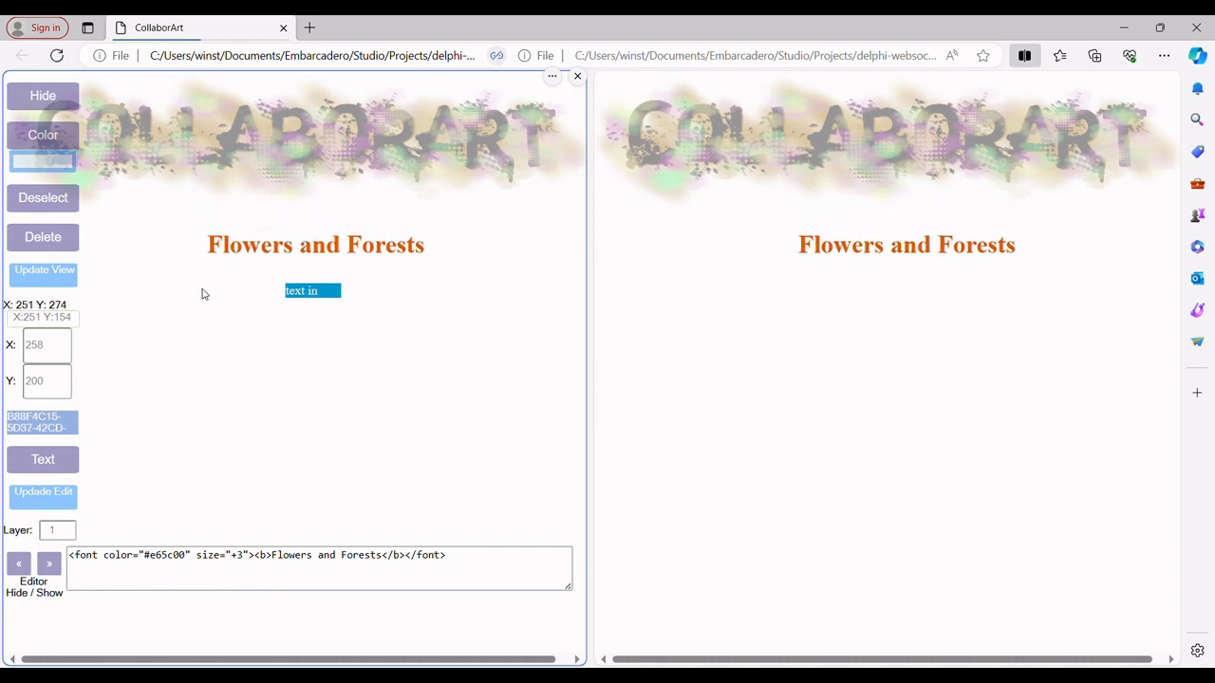
Recolour the 'text in' label yellow-green (after trying blue) and nudge it slightly left.
click(35, 146)
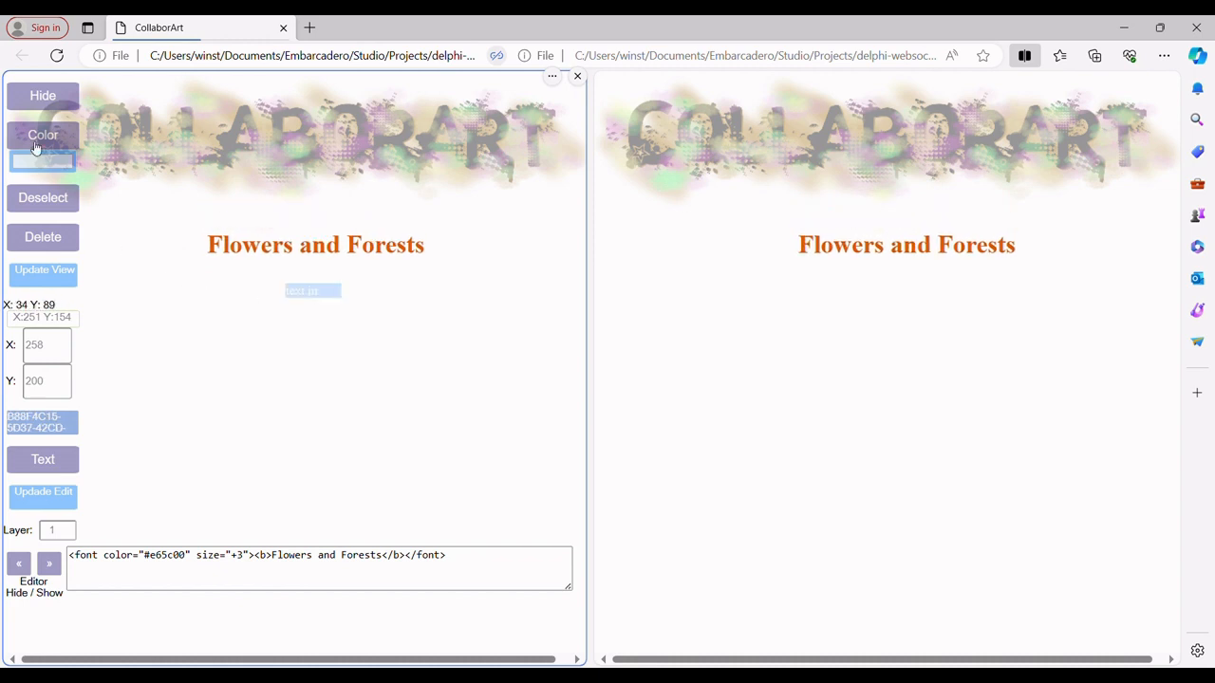
click(41, 164)
click(149, 204)
click(54, 142)
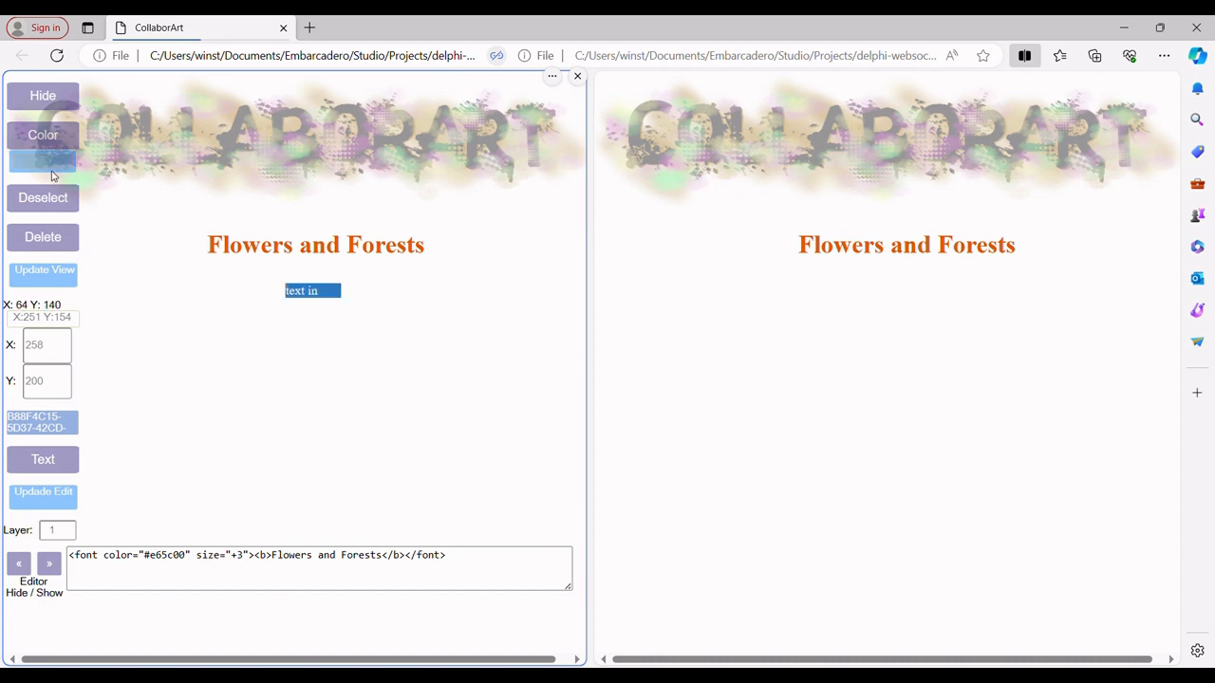
click(49, 164)
click(156, 301)
click(45, 142)
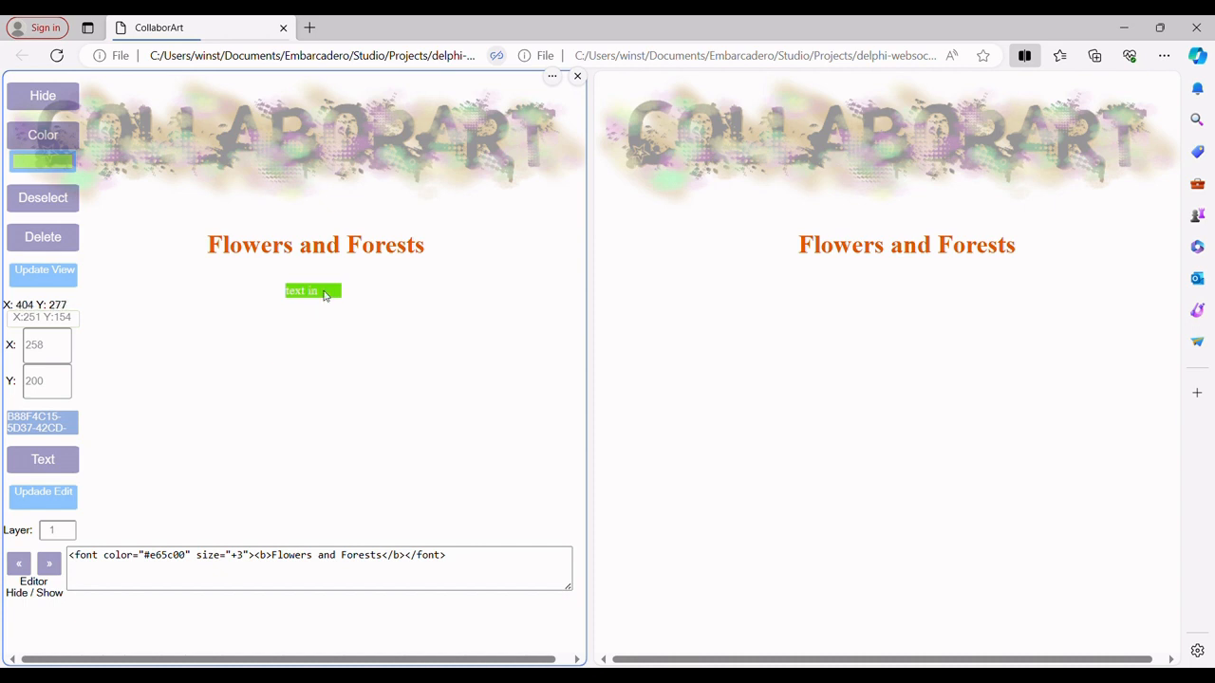
drag(324, 295, 305, 290)
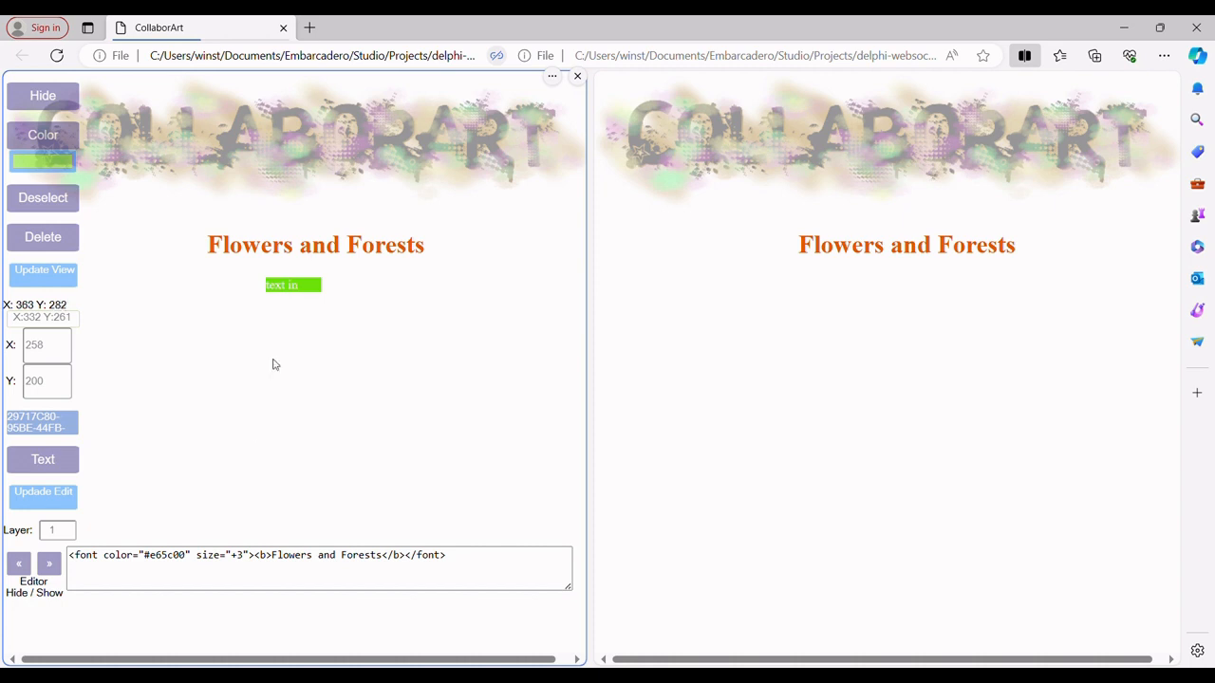
Add a green 'text out' label with X set to -1000, placed left of 'text in'.
click(267, 560)
key(ctrl+a)
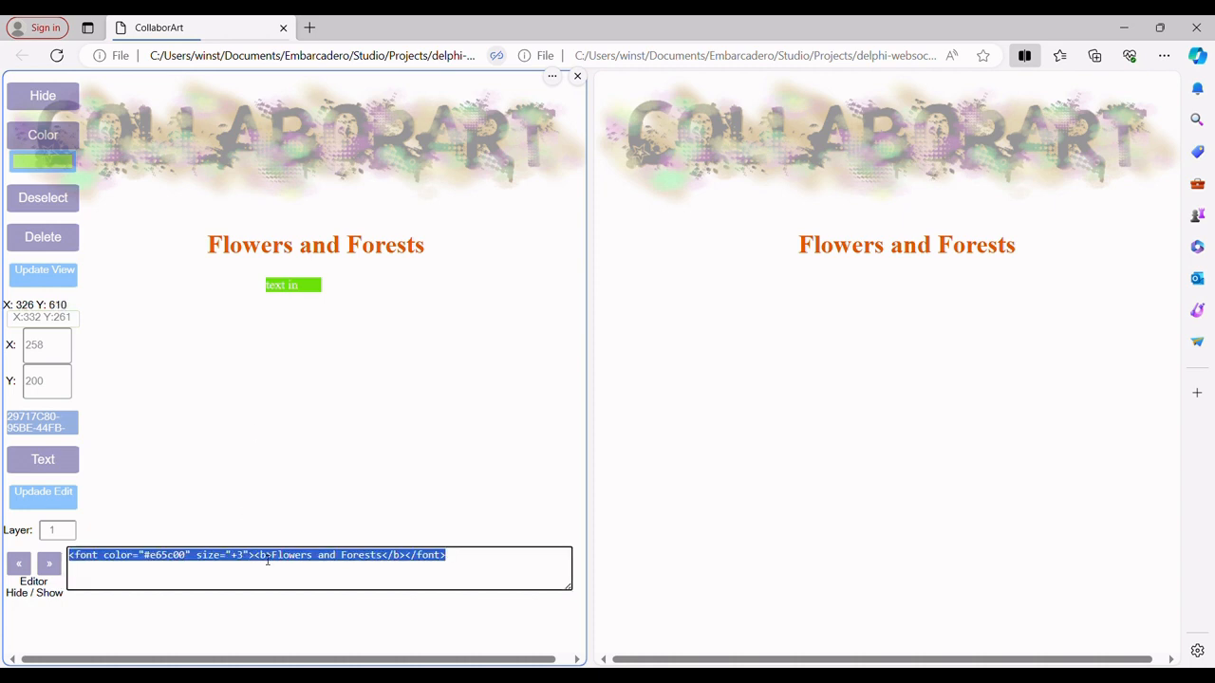
text(text)
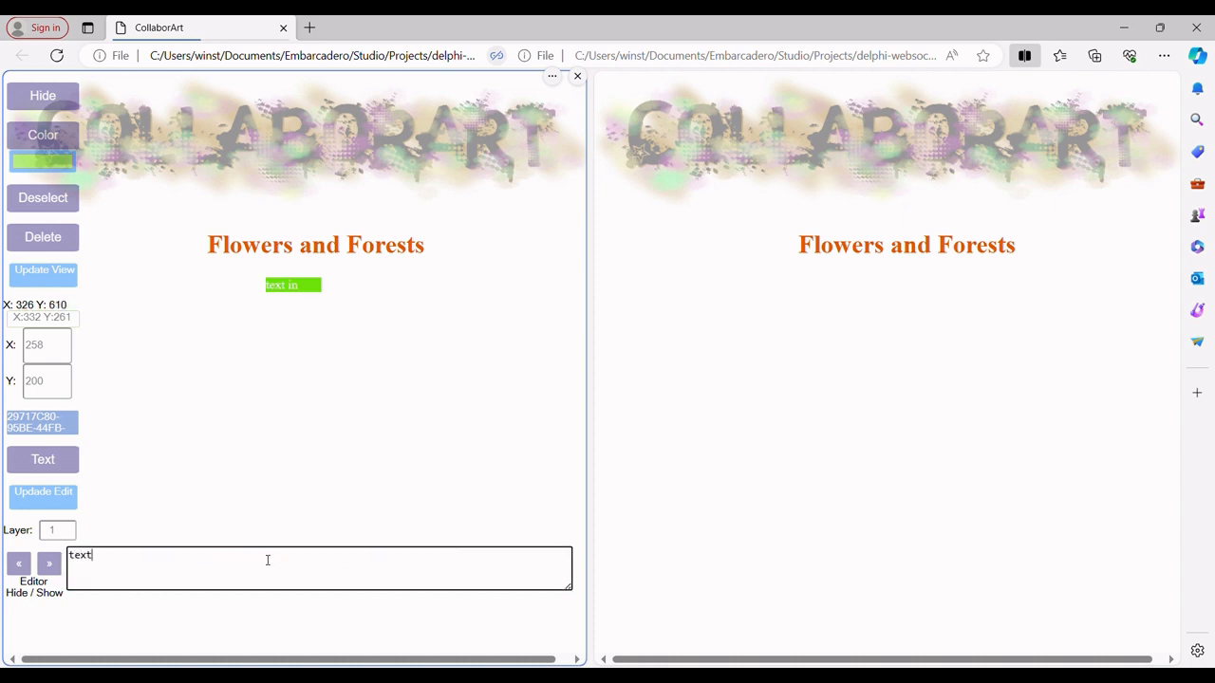
text( out)
double_click(56, 346)
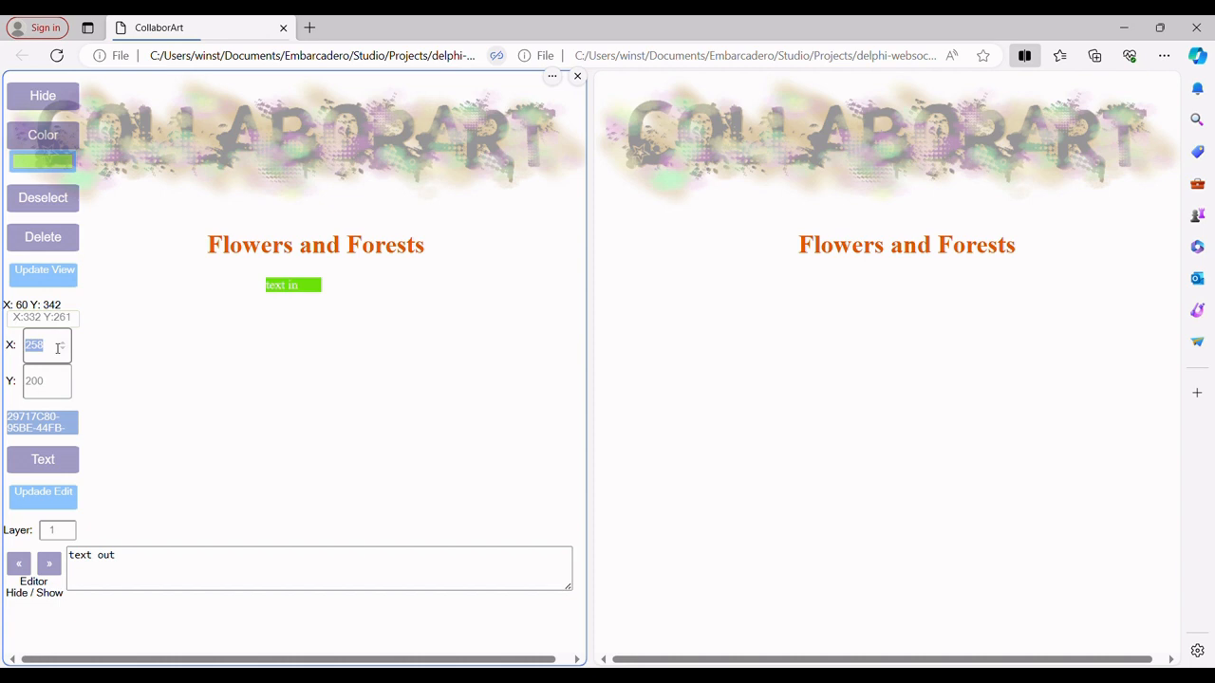
text(-1000)
click(54, 101)
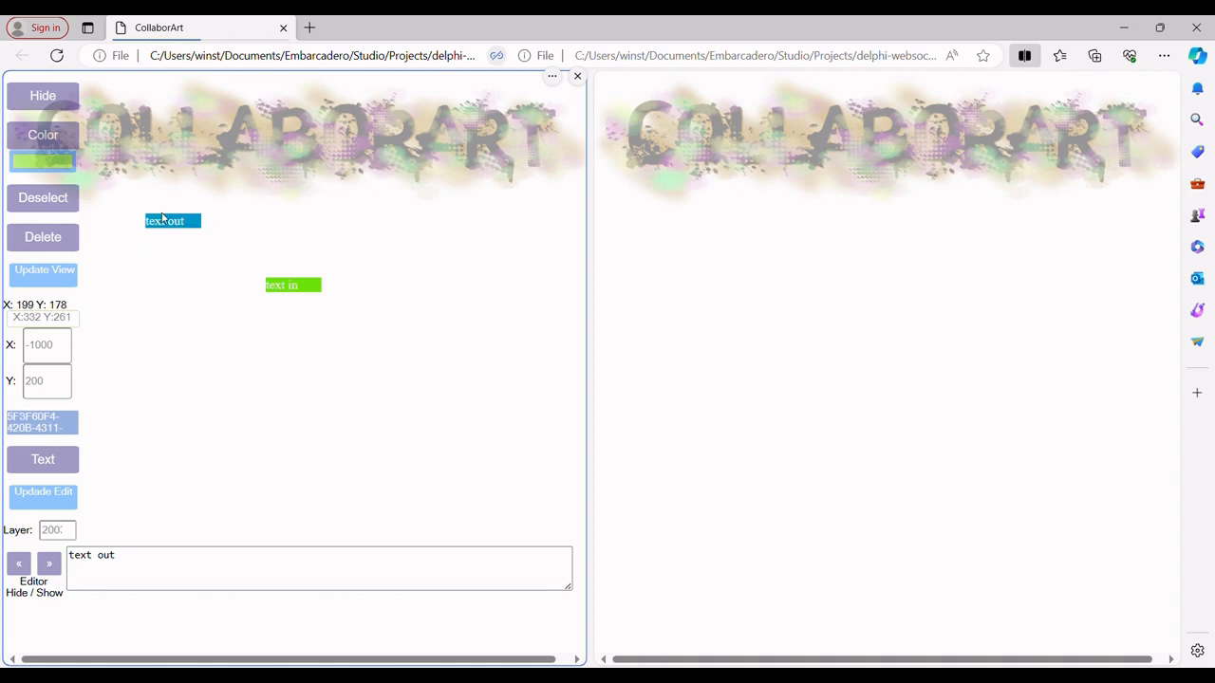
drag(169, 224, 214, 288)
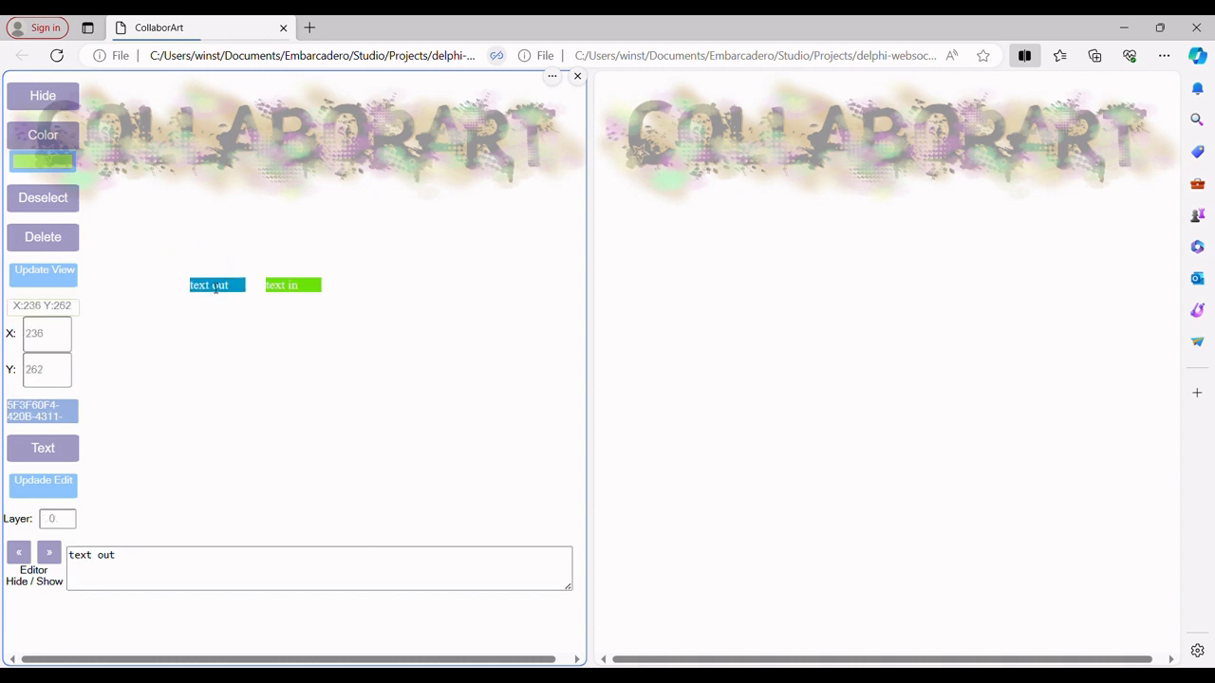
click(60, 141)
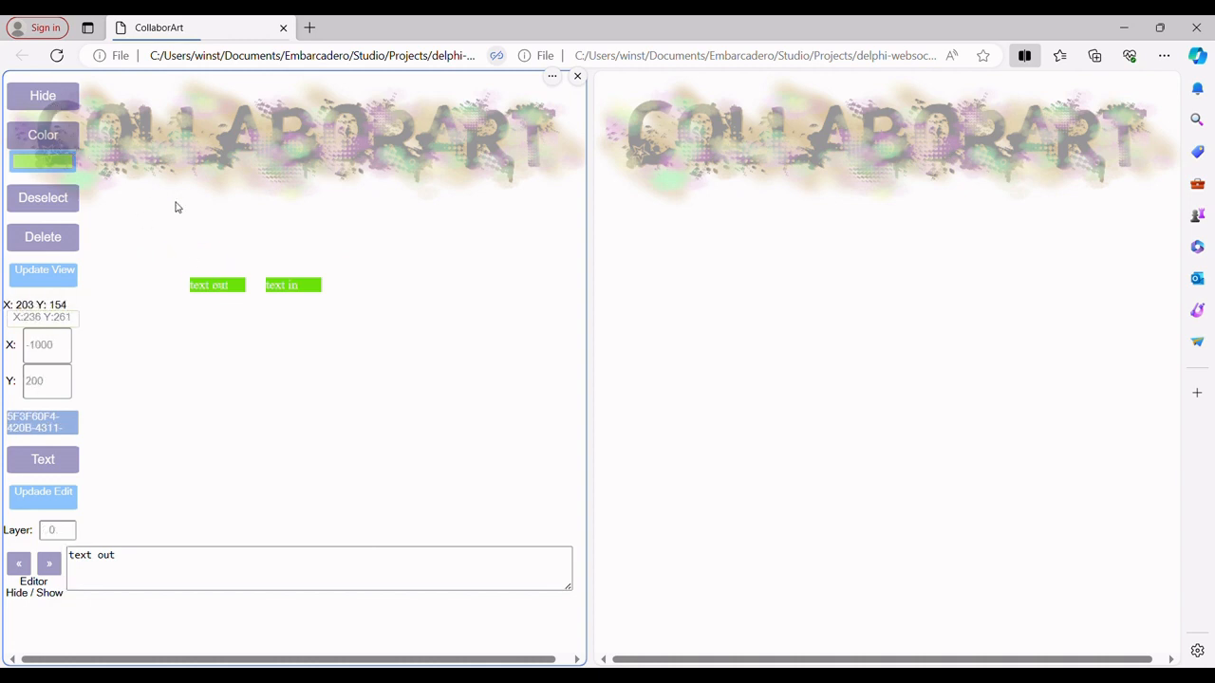
Test that 'text in' brings the heading back and 'text out' sends it away.
click(300, 292)
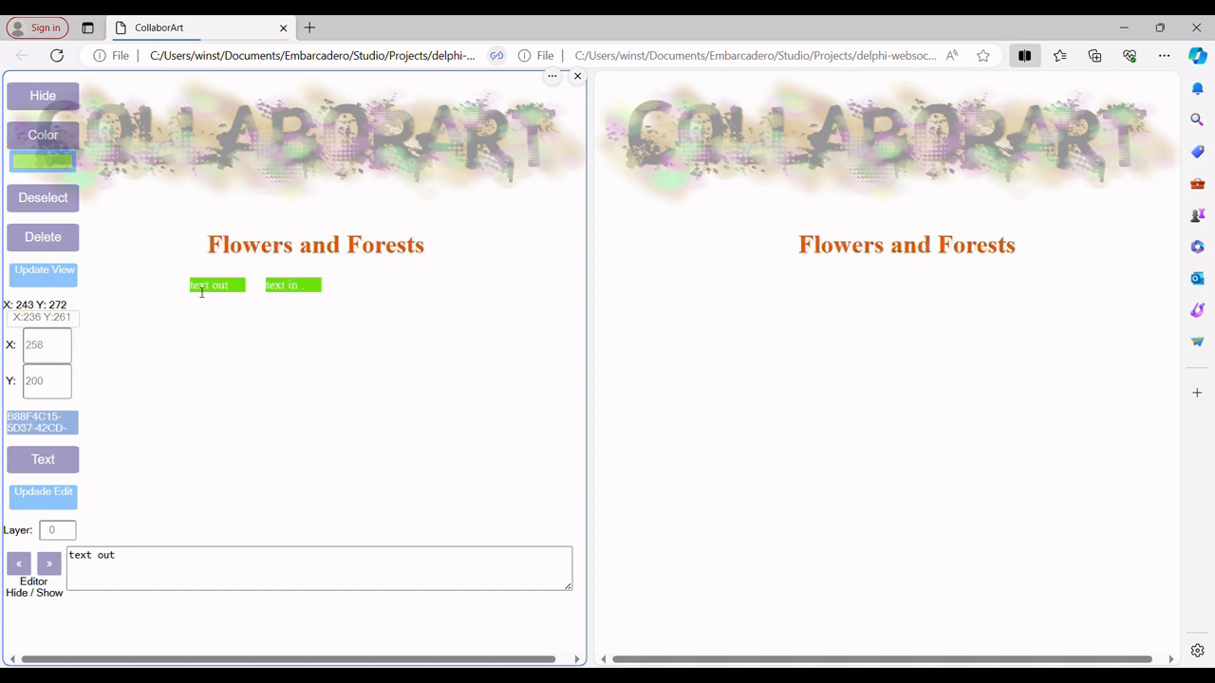
click(201, 293)
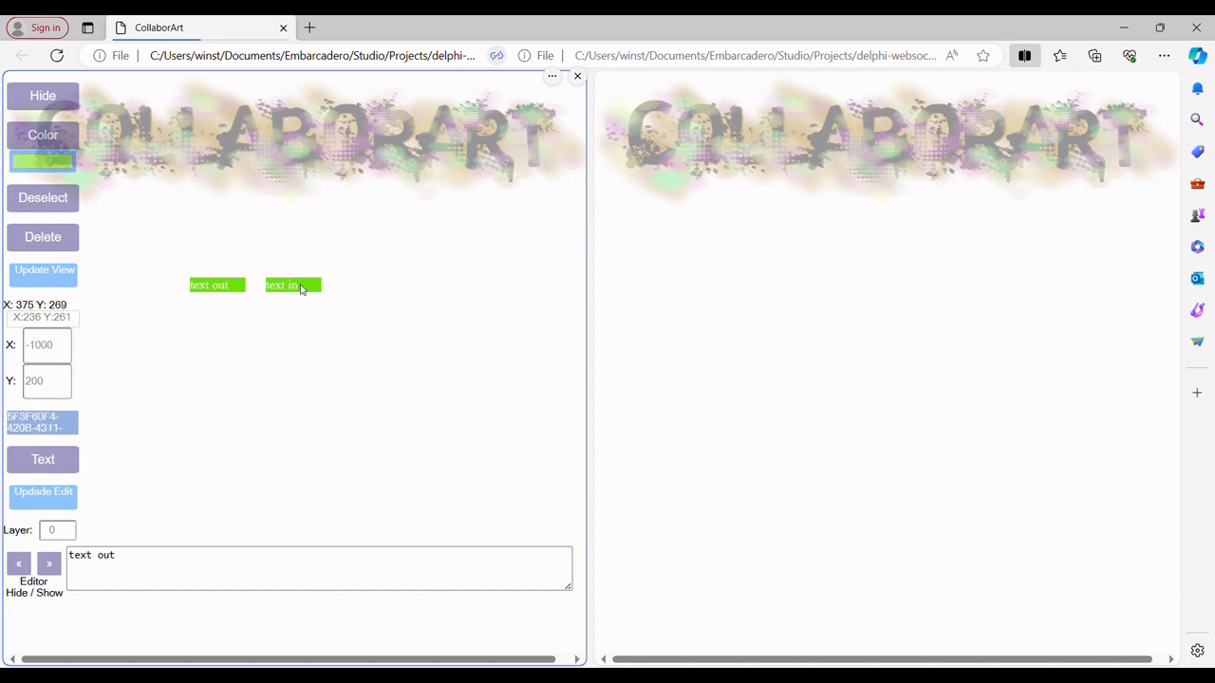
click(298, 288)
Refresh the editing pane's view and select the 'text out' and 'text in' labels.
click(51, 280)
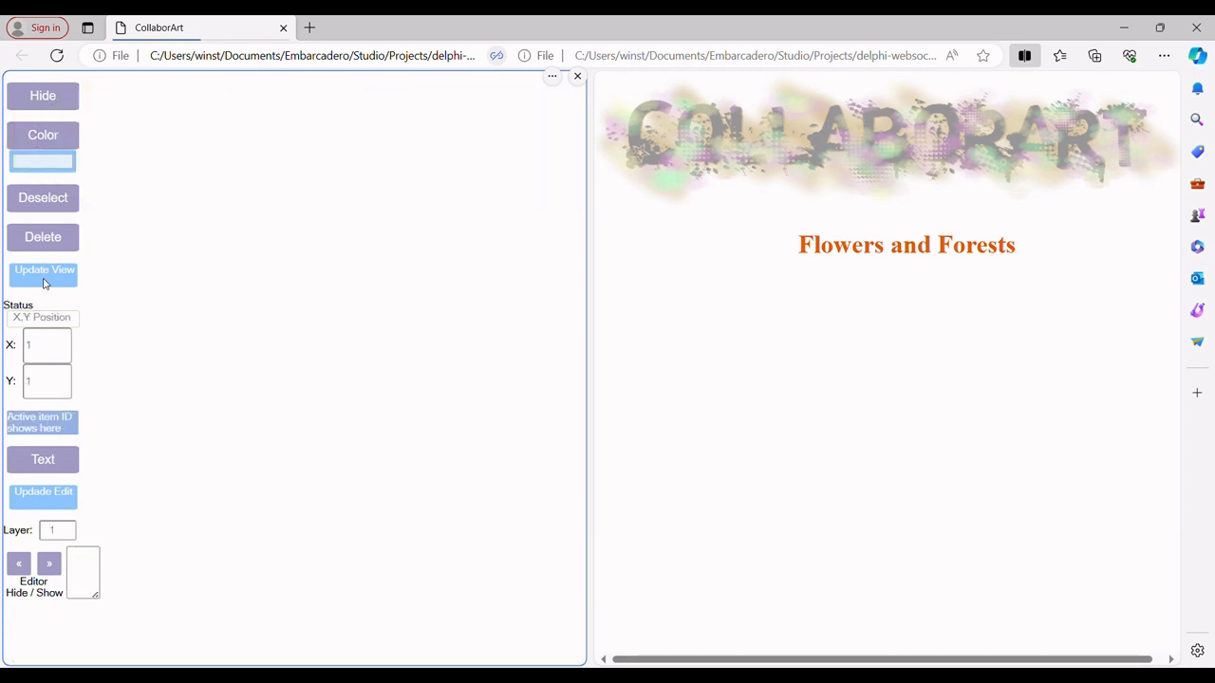
click(238, 287)
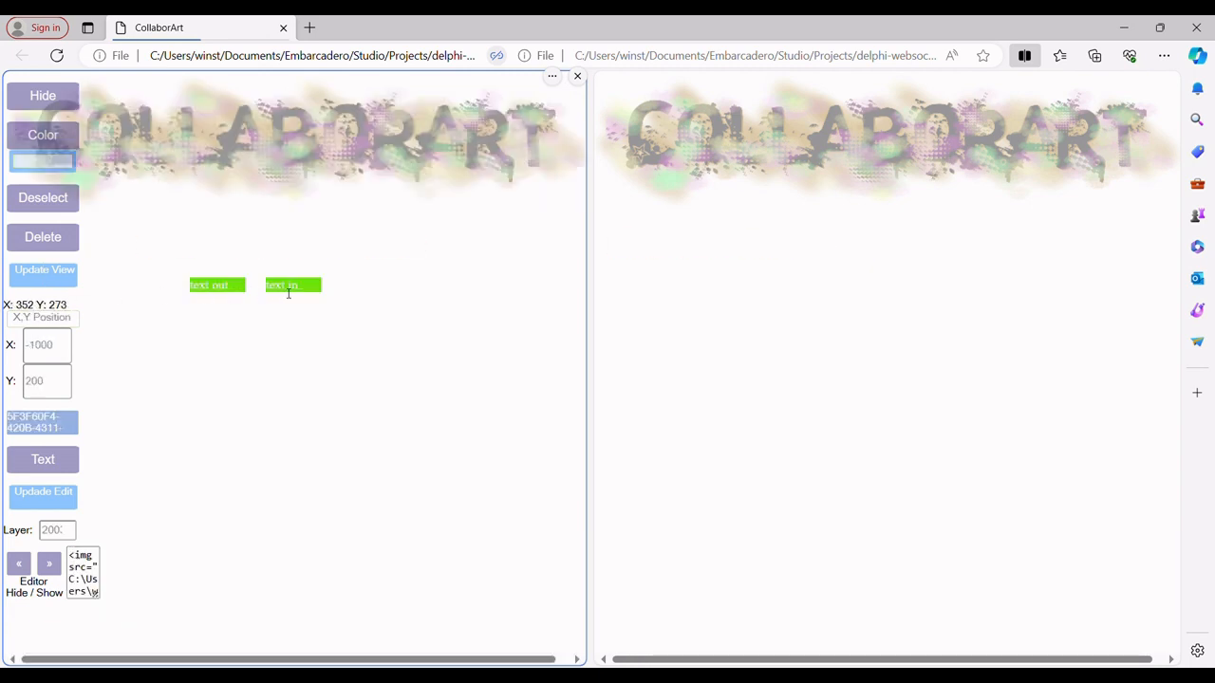
click(289, 293)
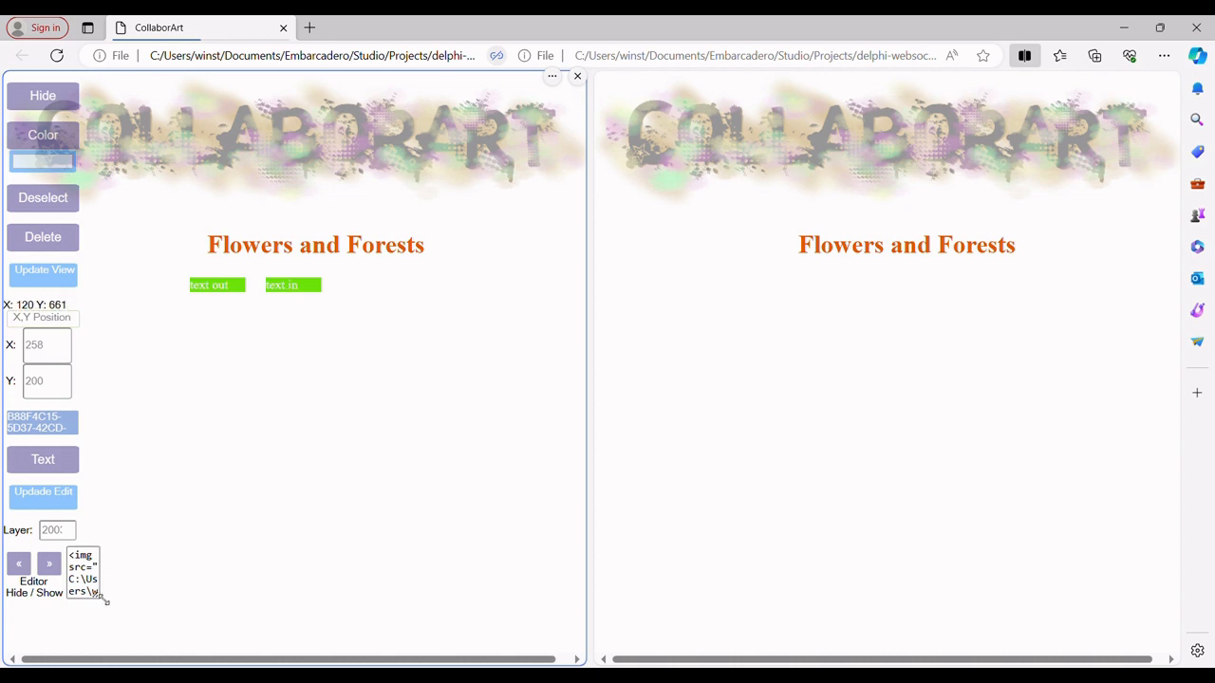
Replace the HTML source with the Roll the Dice table markup, checking the randomNum1 and randomNum2 ids.
drag(105, 600, 564, 614)
click(433, 603)
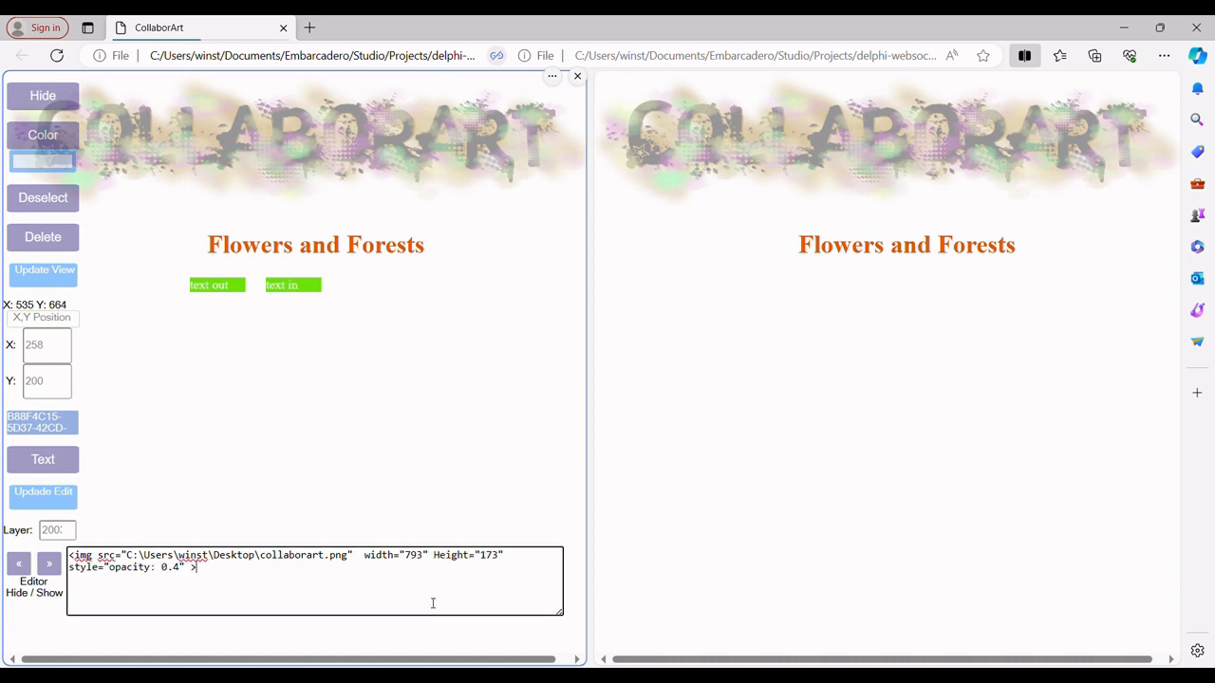
key(ctrl+a)
key(ctrl+v)
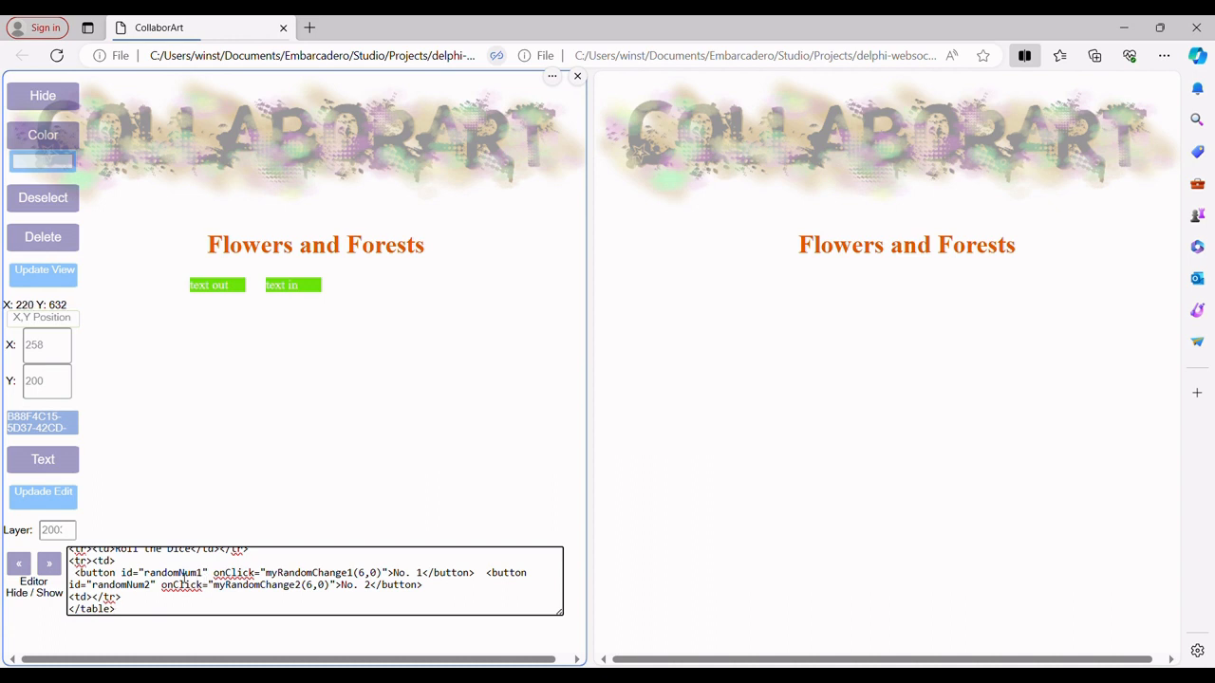
double_click(182, 573)
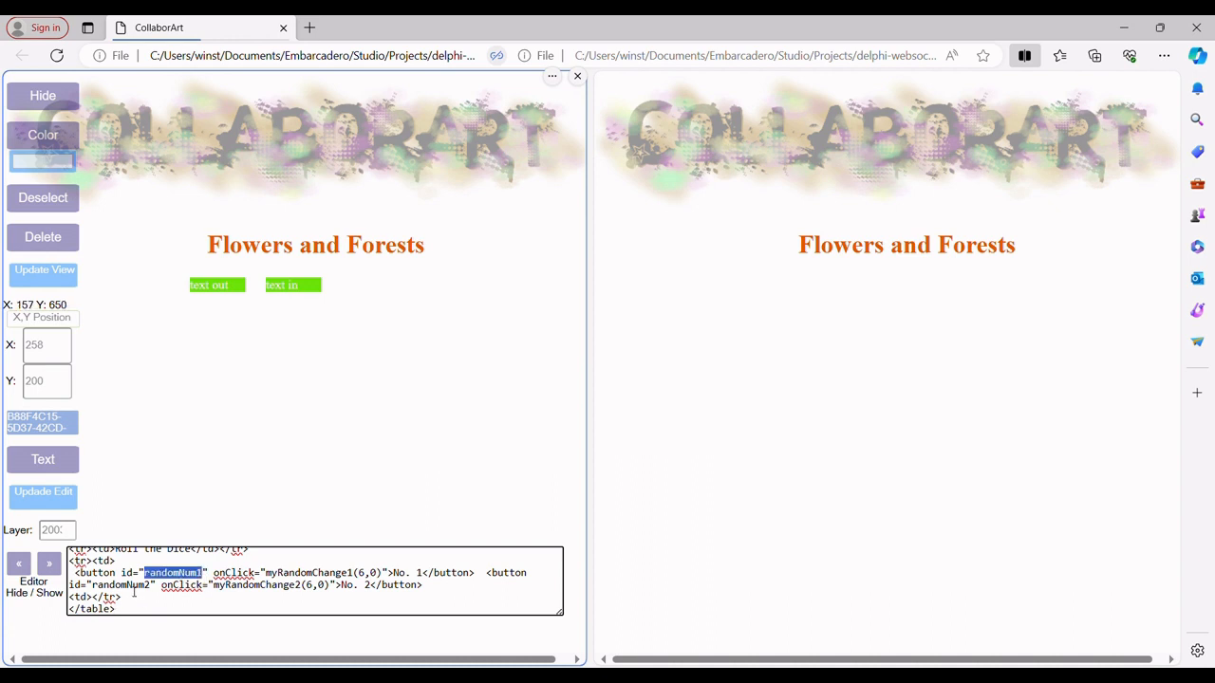
double_click(134, 588)
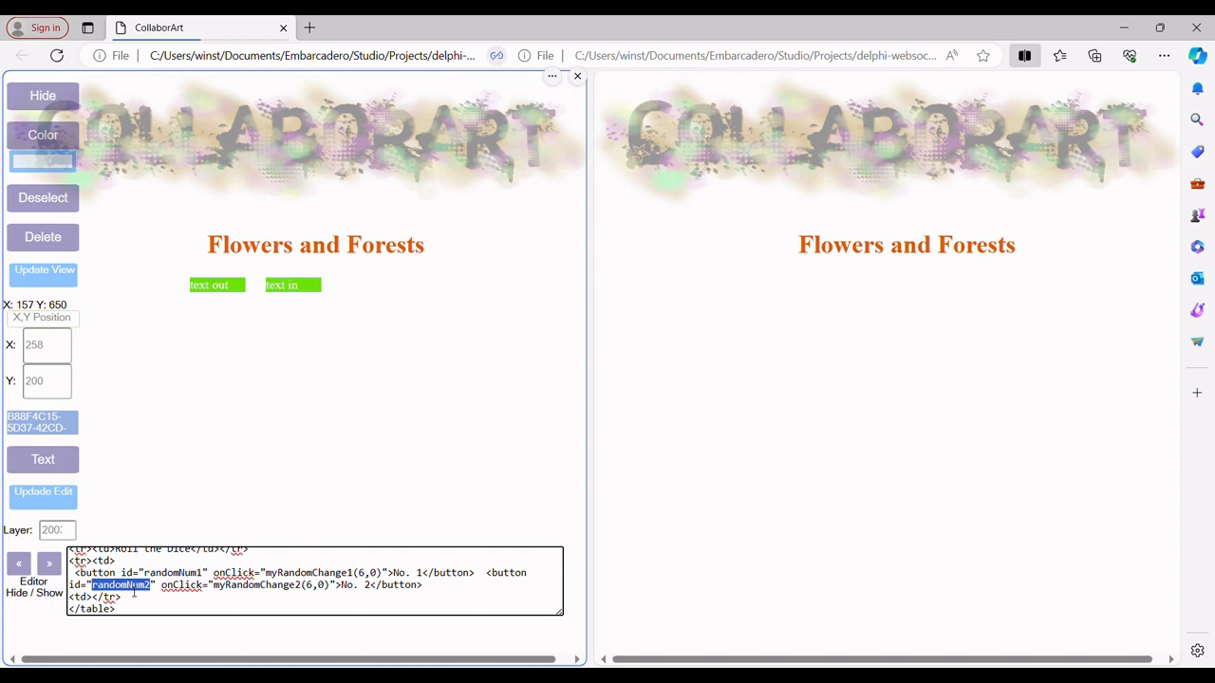
Insert the dice table below the green labels, then highlight its ids, onclick handlers, and 6, 0 arguments.
click(42, 465)
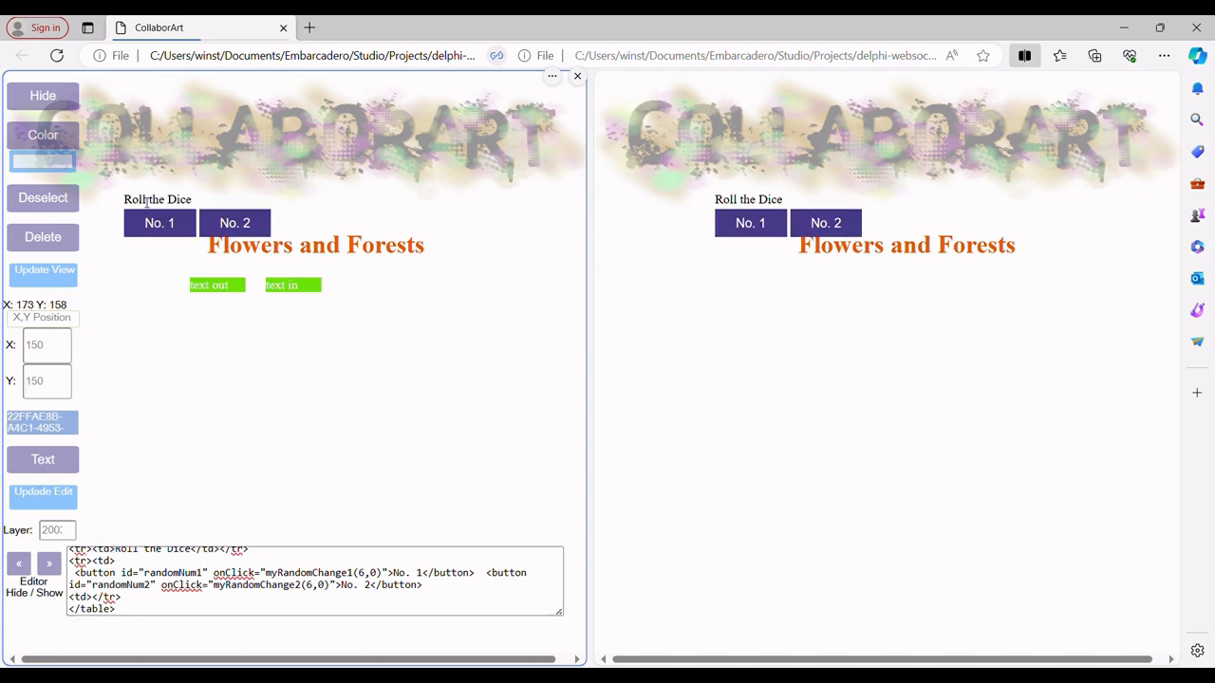
drag(147, 202, 230, 421)
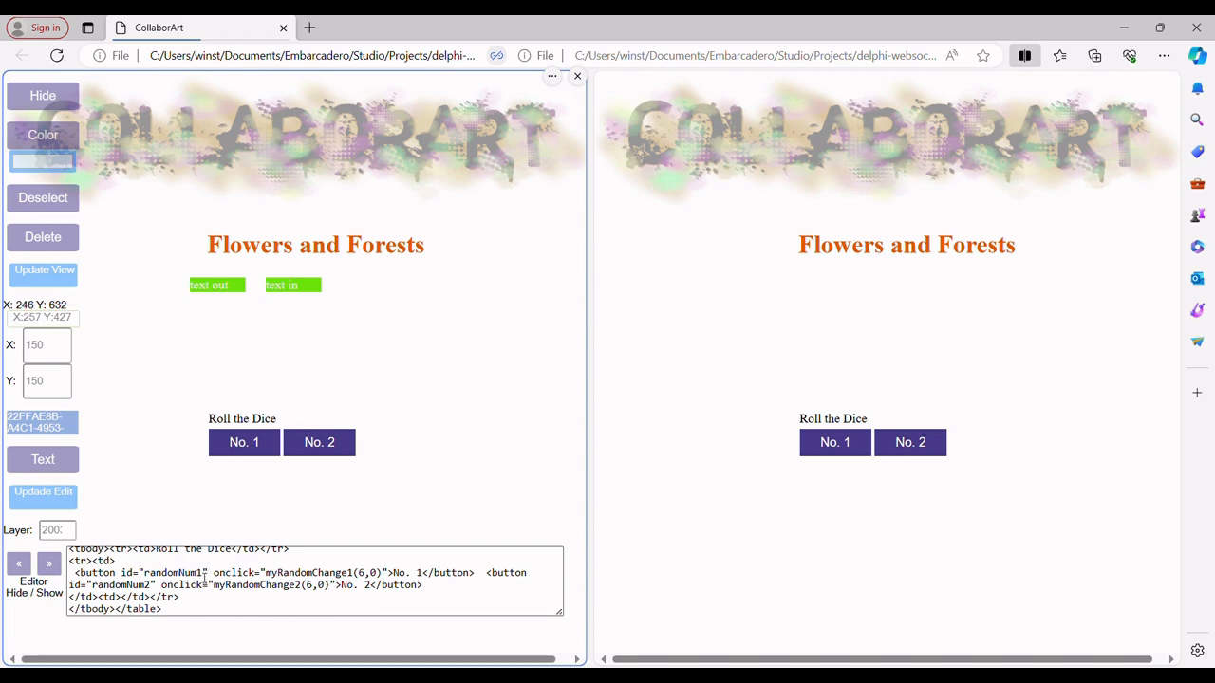
drag(209, 573, 66, 591)
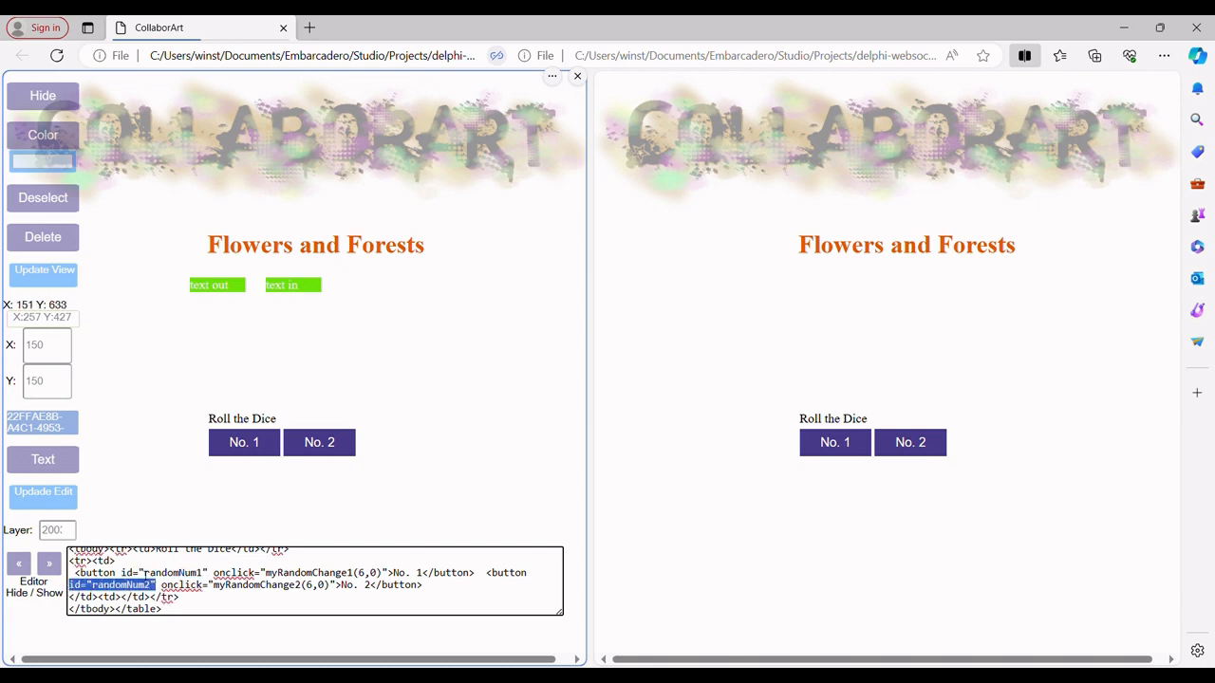
drag(212, 573, 255, 574)
drag(353, 573, 312, 573)
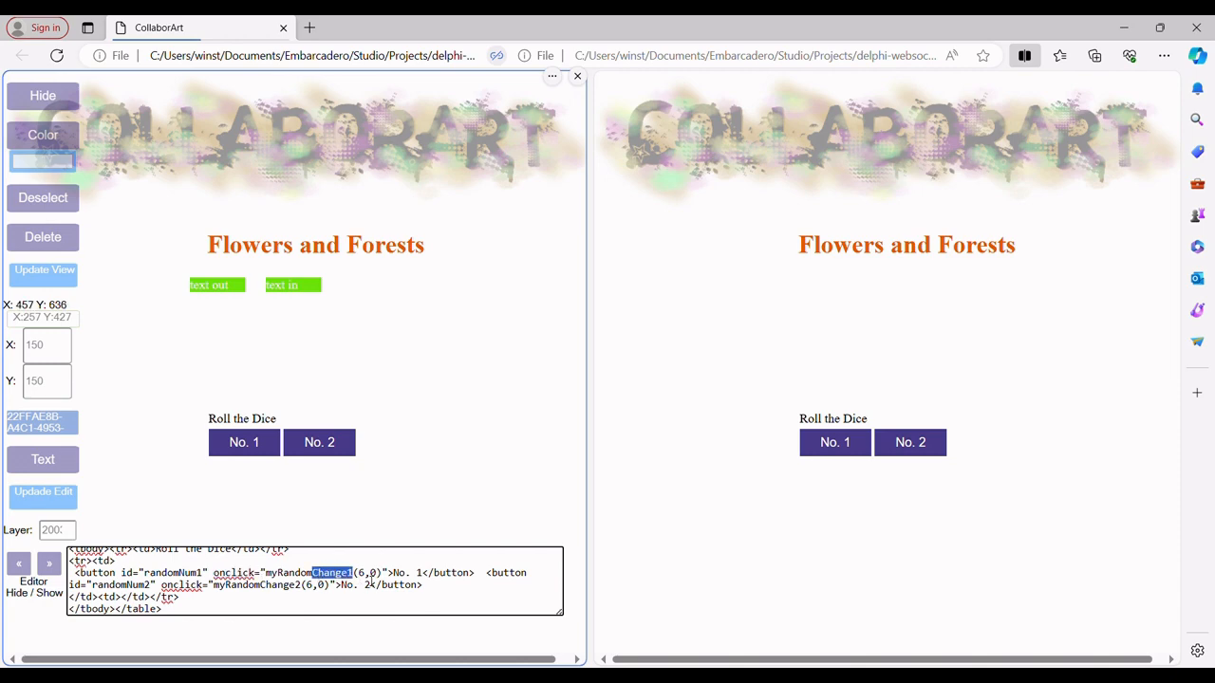
double_click(362, 573)
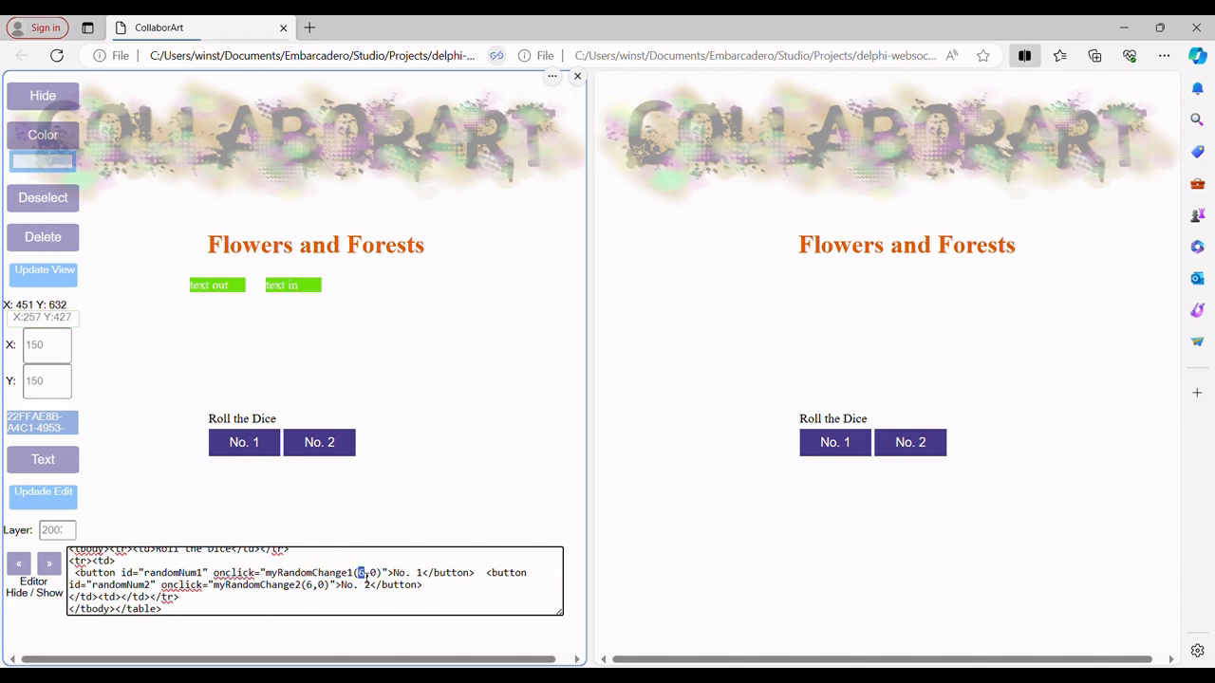
double_click(374, 573)
drag(422, 574, 397, 577)
drag(370, 593, 342, 592)
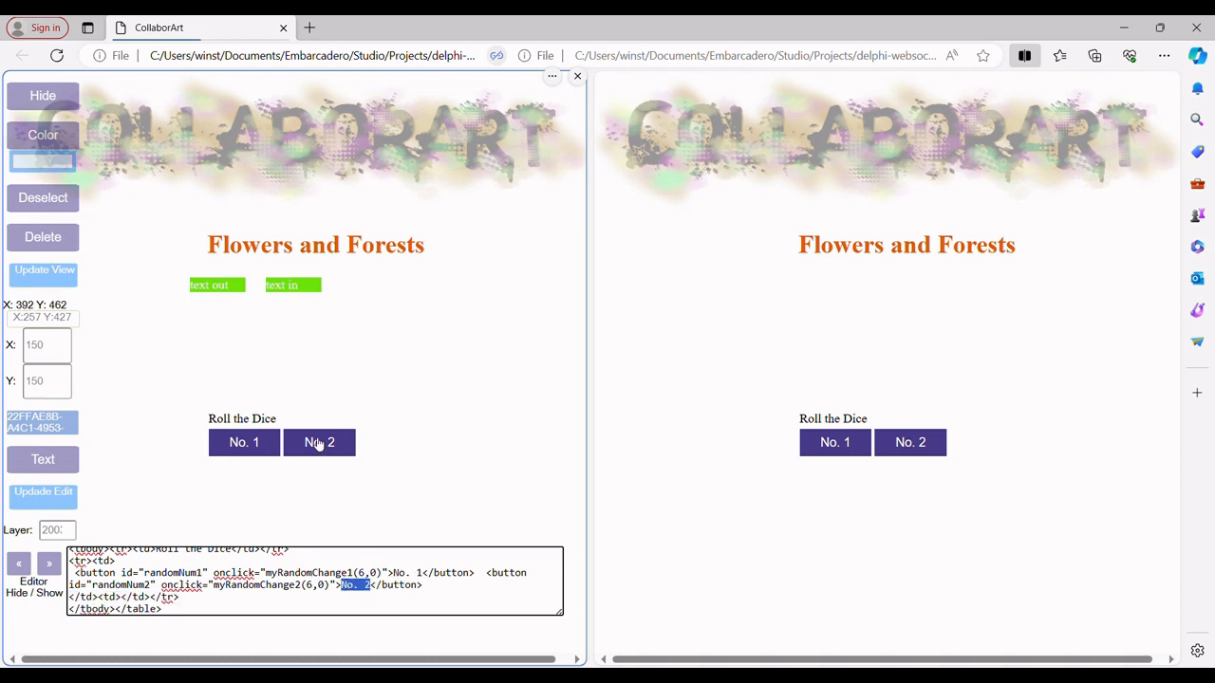
Roll No. 1 and No. 2 and place both dice numbers above the table.
click(246, 442)
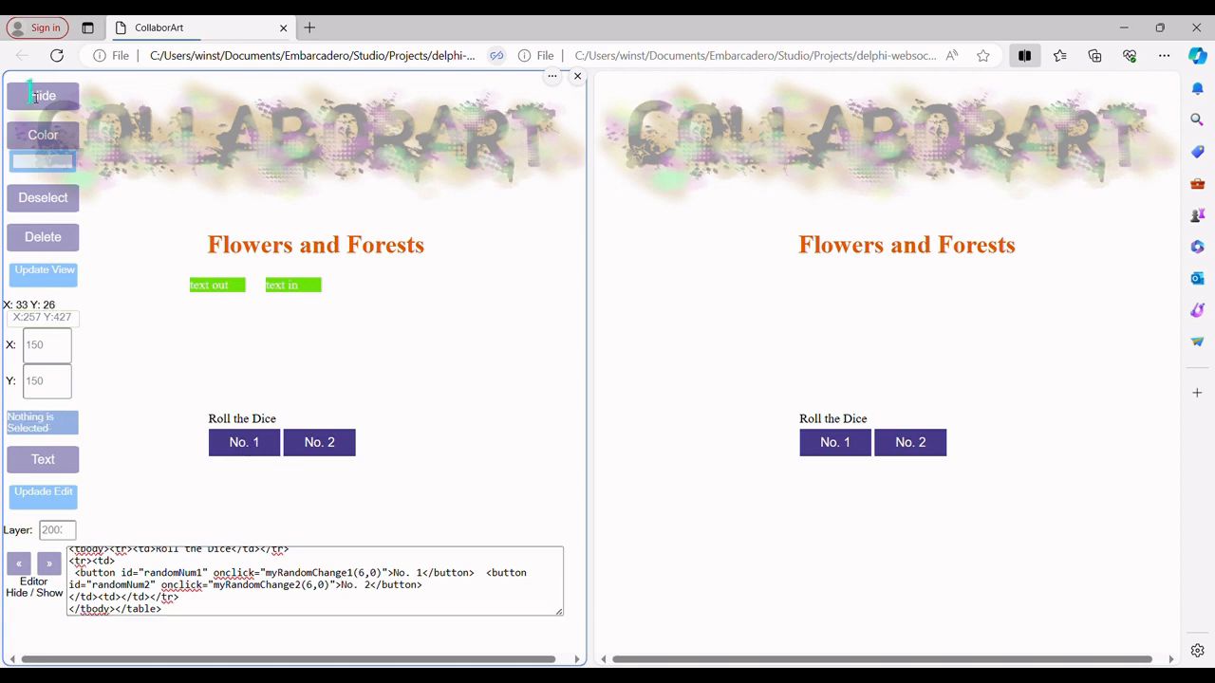
drag(37, 99, 247, 385)
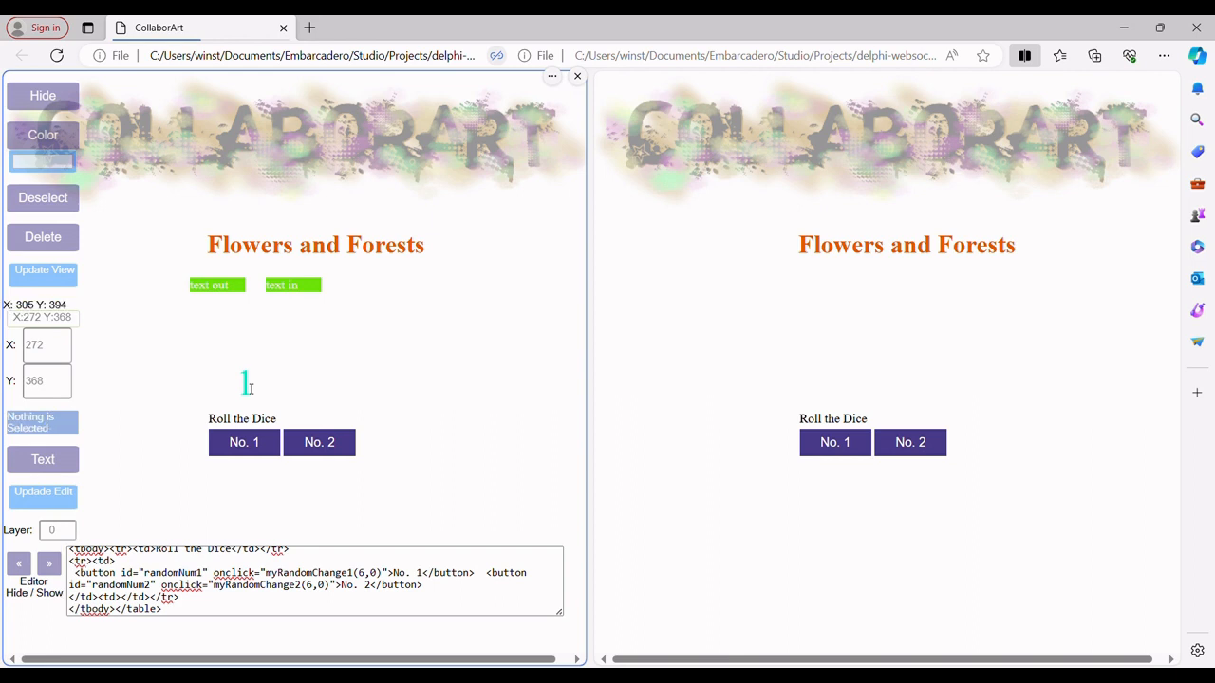
click(307, 446)
drag(40, 99, 333, 390)
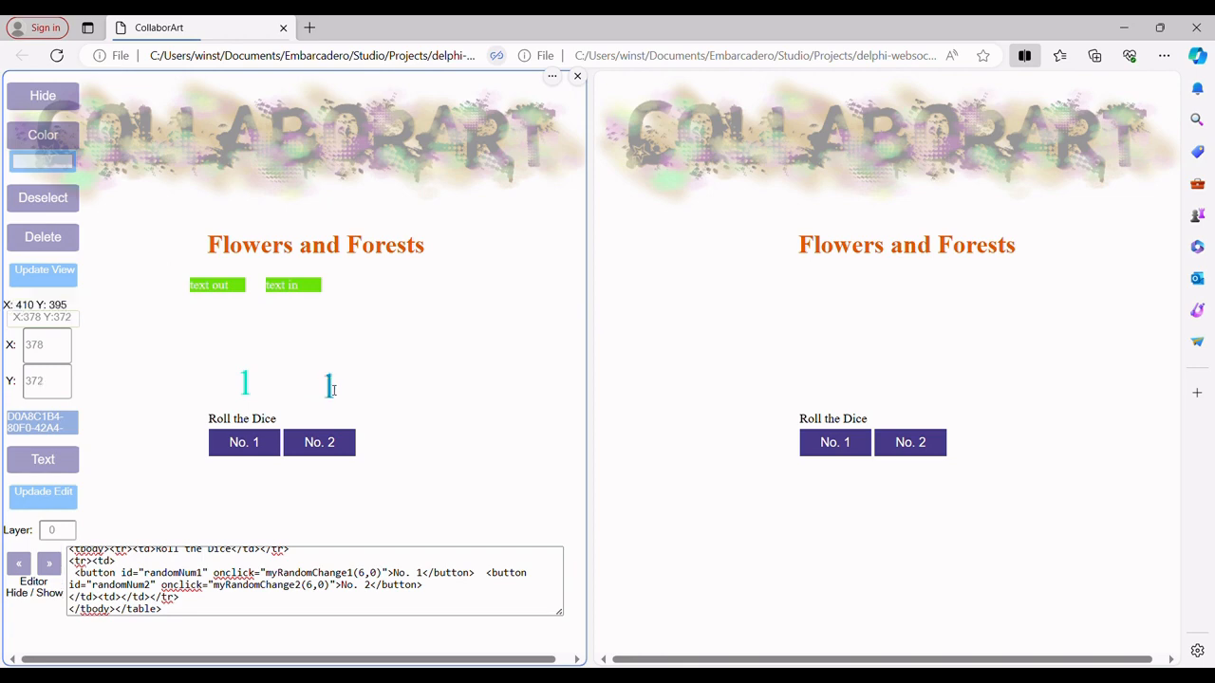
Roll both dice from the second pane and again from the first to confirm syncing.
click(839, 449)
click(908, 446)
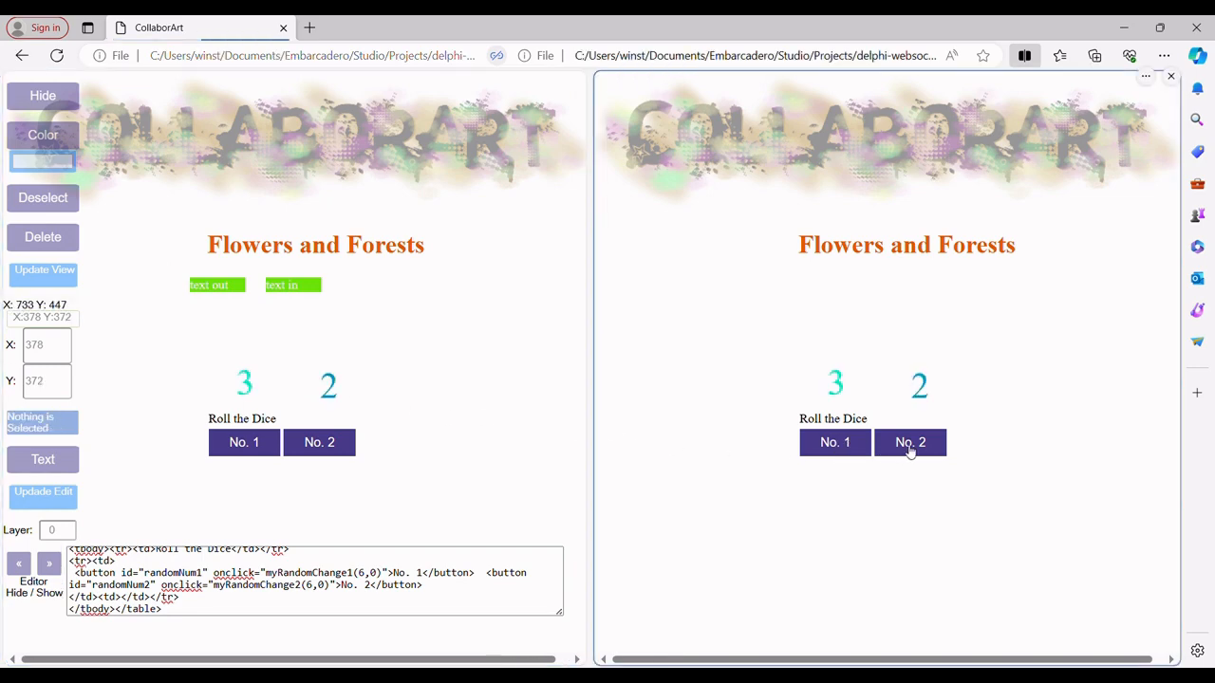
click(306, 452)
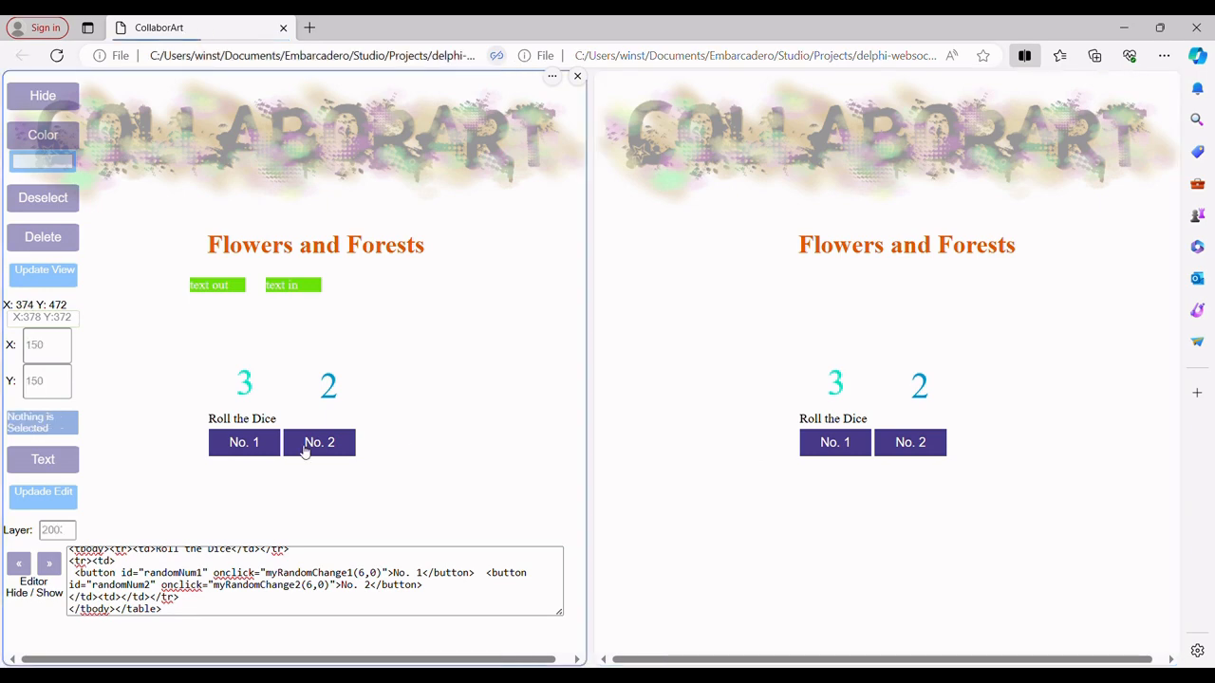
click(321, 448)
click(321, 448)
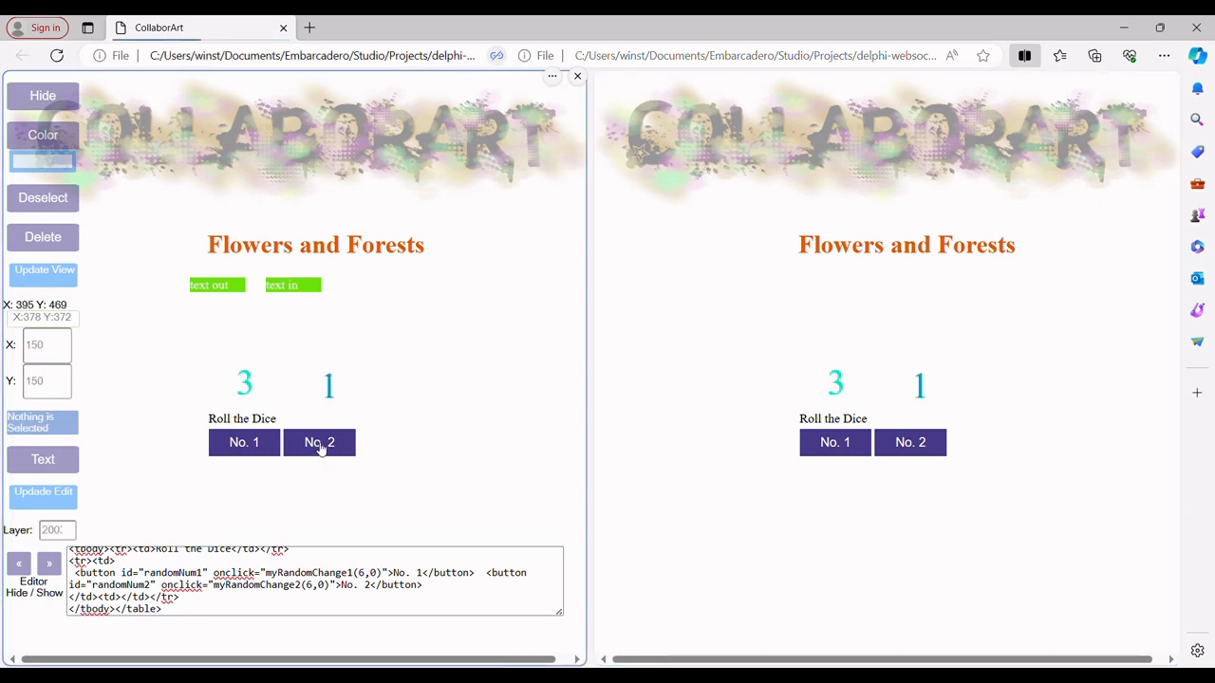